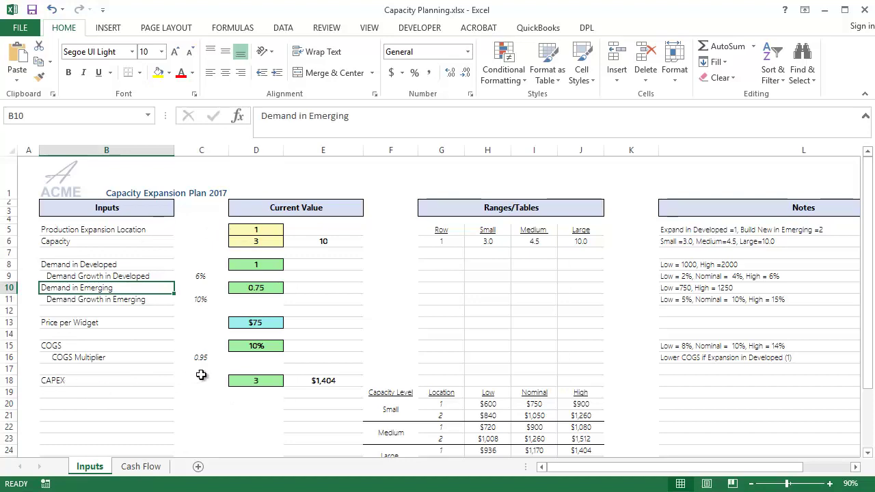
- Show Excel's Cash Flow sheet down to its NPV row (-$310.3) as DPL runs scenarios
{"action": "scroll", "coordinate": [226, 380], "scroll_direction": "down", "scroll_amount": 2}
{"action": "scroll", "coordinate": [232, 383], "scroll_direction": "down", "scroll_amount": 1}
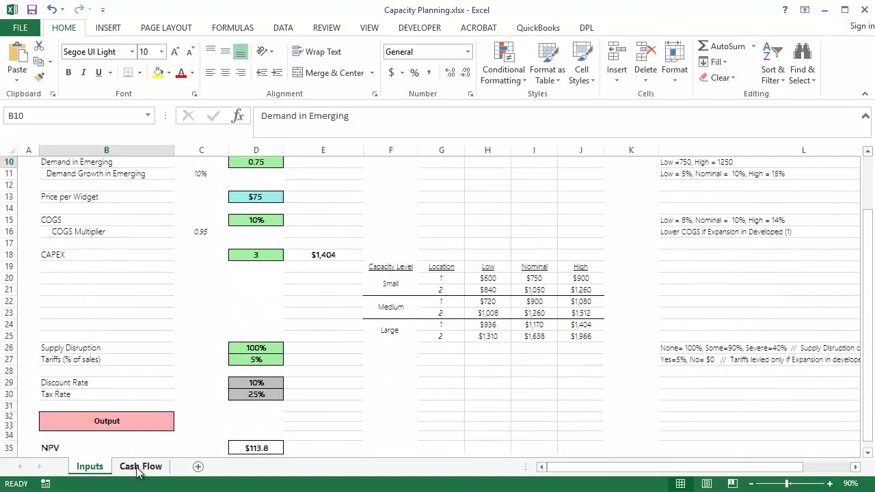
{"action": "left_click", "coordinate": [140, 467]}
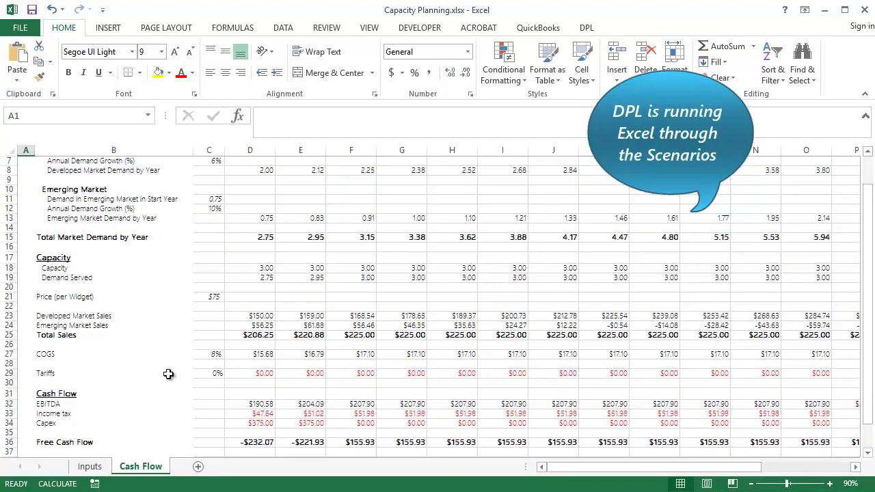
{"action": "scroll", "coordinate": [196, 377], "scroll_direction": "down", "scroll_amount": 1}
{"action": "scroll", "coordinate": [157, 385], "scroll_direction": "down", "scroll_amount": 1}
{"action": "scroll", "coordinate": [155, 387], "scroll_direction": "down", "scroll_amount": 1}
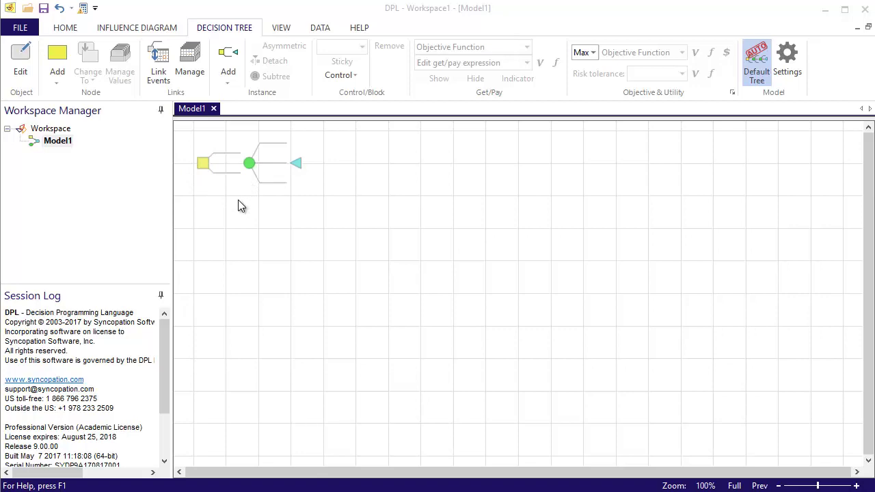
- Add a Production Expansion decision node with alternatives Expand in Developed and Build New in Emerging
{"action": "left_click", "coordinate": [58, 58]}
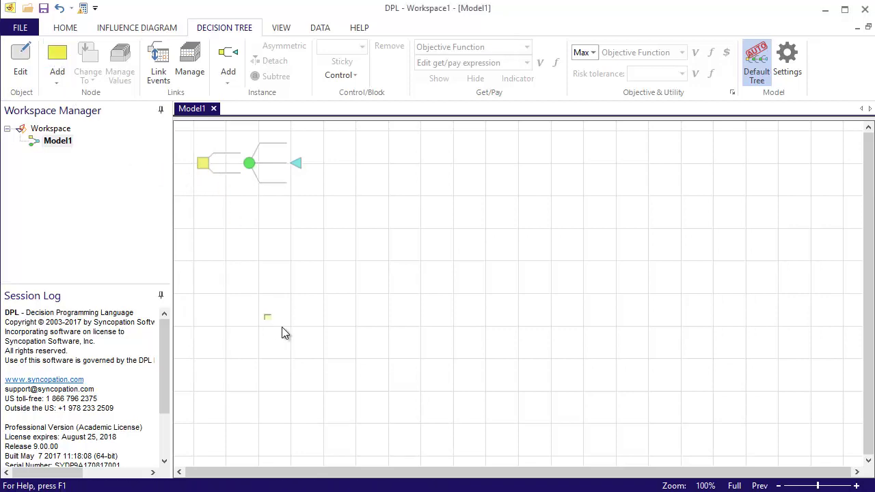
{"action": "left_click", "coordinate": [253, 291]}
{"action": "type", "text": "Production Expansion"}
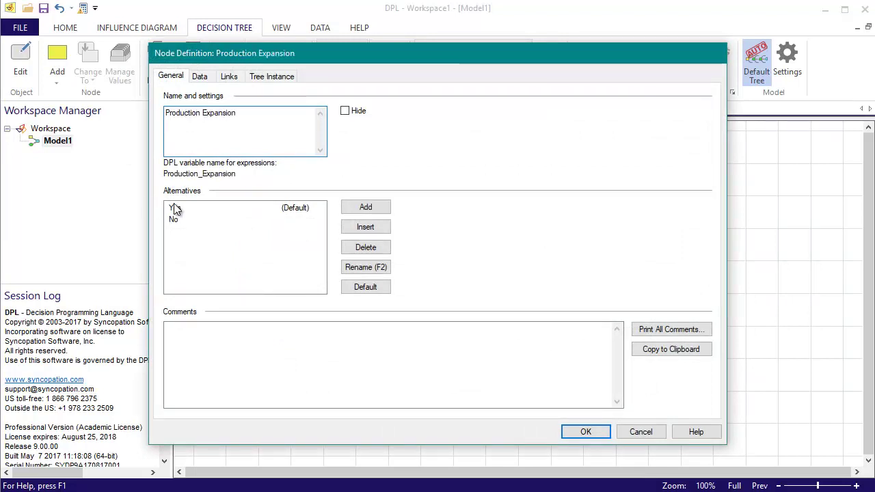
{"action": "double_click", "coordinate": [174, 207]}
{"action": "type", "text": "Expand in Developed"}
{"action": "key", "text": "Tab"}
{"action": "type", "text": "Build New in Emerging"}
{"action": "key", "text": "Return"}
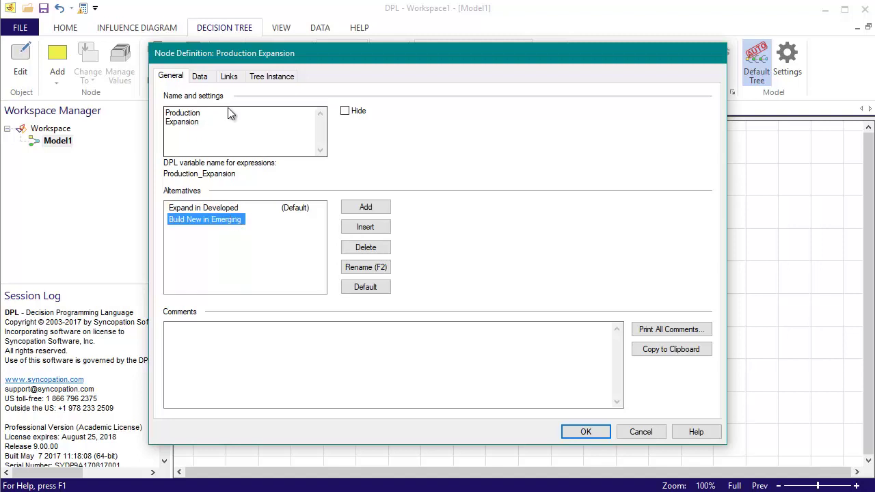
- Enter branch values 1 and 2 for the two Production Expansion alternatives
{"action": "left_click", "coordinate": [200, 76]}
{"action": "type", "text": "1"}
{"action": "key", "text": "Return"}
{"action": "type", "text": "2"}
{"action": "key", "text": "Return"}
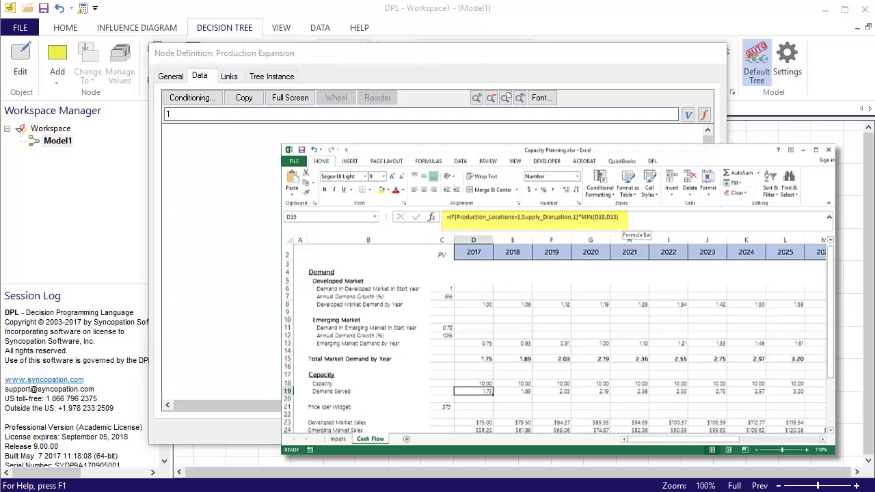
- Add a Capacity decision node after Production Expansion with alternatives Small, Medium and Large
{"action": "left_click", "coordinate": [586, 430]}
{"action": "left_click", "coordinate": [516, 407]}
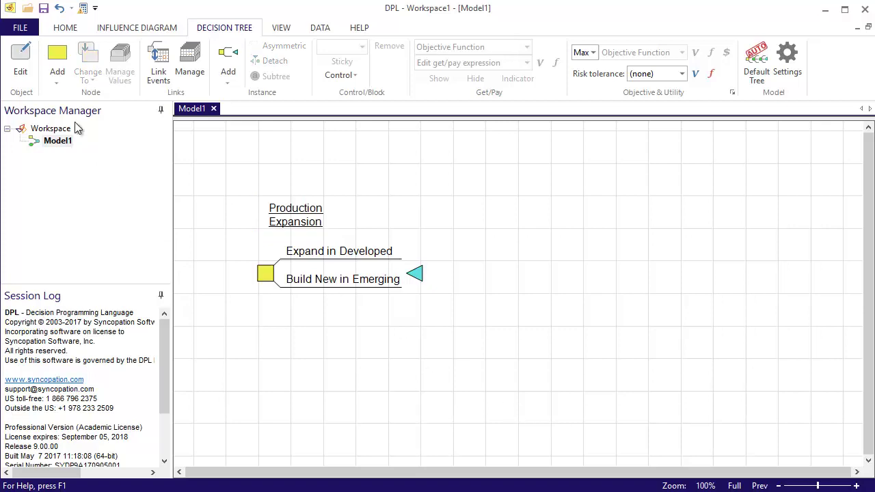
{"action": "left_click", "coordinate": [57, 59]}
{"action": "left_click", "coordinate": [415, 273]}
{"action": "type", "text": "apacity"}
{"action": "left_click", "coordinate": [175, 207]}
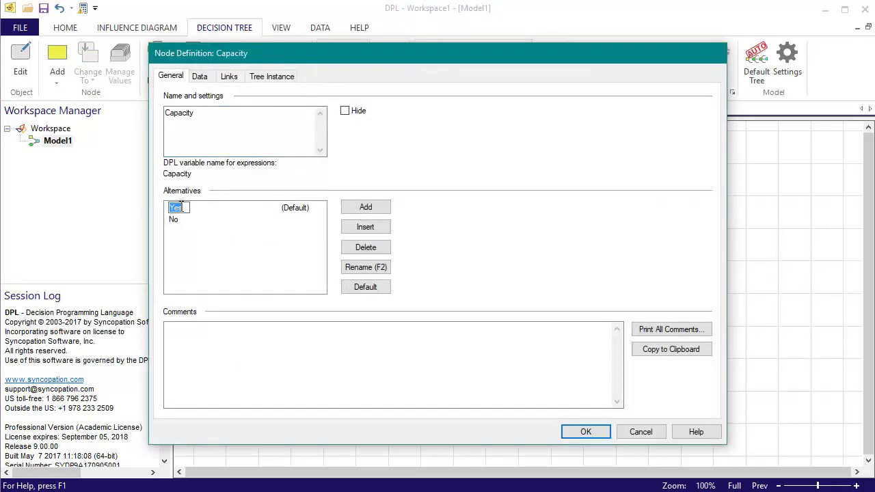
{"action": "type", "text": "Small"}
{"action": "key", "text": "Return"}
{"action": "type", "text": "Medium"}
{"action": "left_click", "coordinate": [387, 207]}
{"action": "type", "text": "Large"}
- Give the Capacity branches values 1, 2 and 3 and confirm the node definition
{"action": "left_click", "coordinate": [199, 76]}
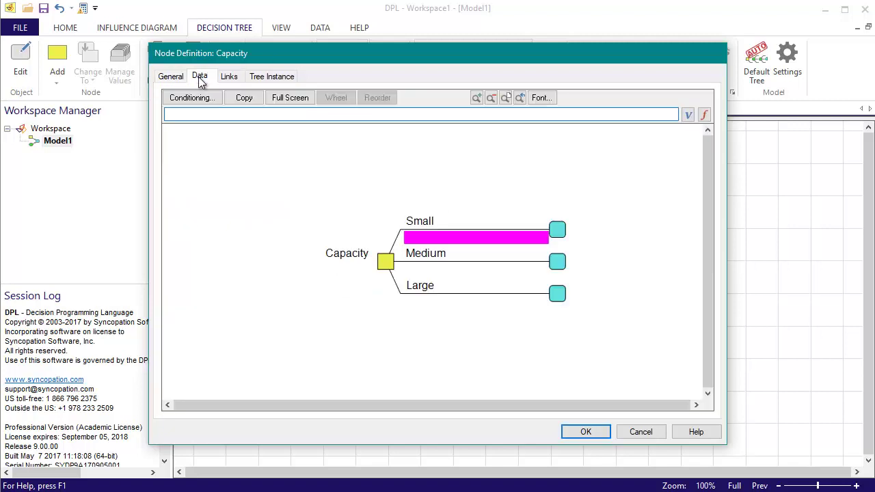
{"action": "type", "text": "1"}
{"action": "key", "text": "Return"}
{"action": "type", "text": "2"}
{"action": "key", "text": "Return"}
{"action": "type", "text": "3"}
{"action": "key", "text": "Return"}
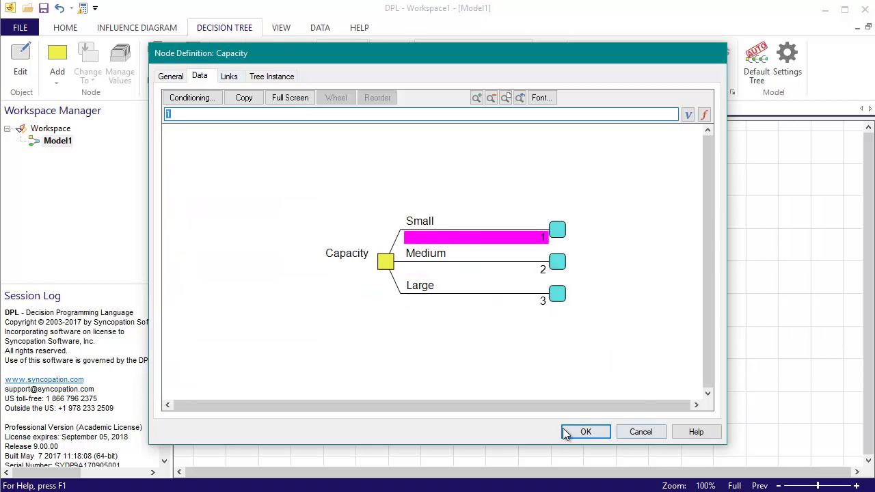
{"action": "left_click", "coordinate": [566, 434]}
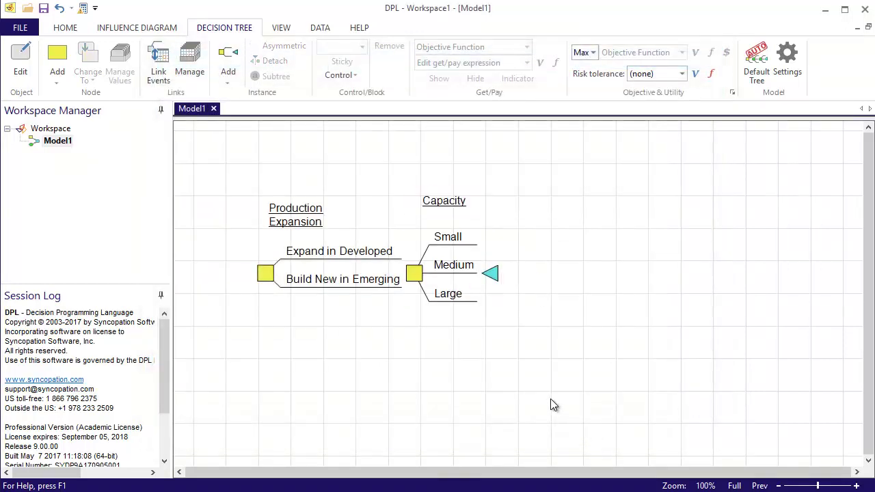
- Link Production Expansion to the Capacity Planning workbook cell Inputs!Production_Locations
{"action": "left_click", "coordinate": [160, 70]}
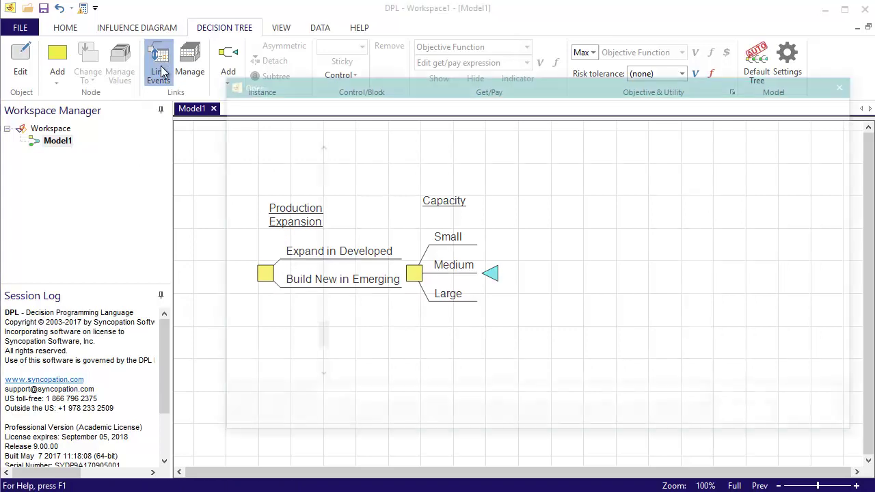
{"action": "double_click", "coordinate": [387, 166]}
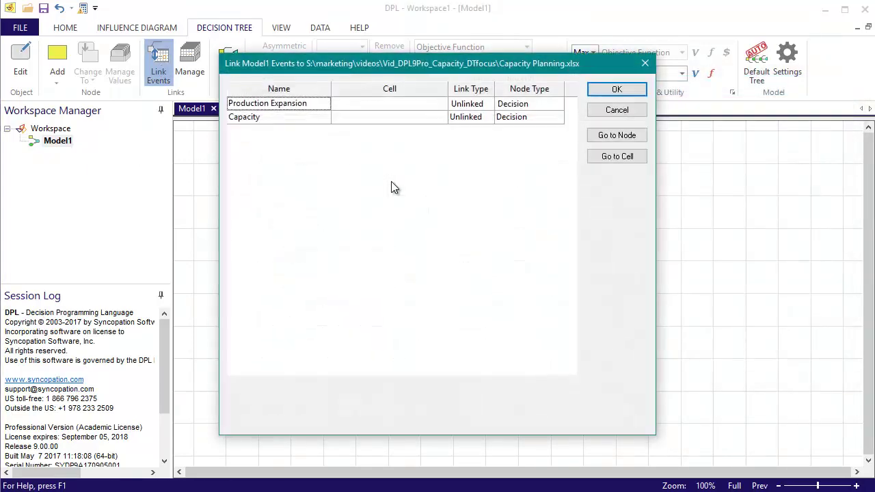
{"action": "left_click", "coordinate": [388, 103]}
{"action": "left_click", "coordinate": [452, 106]}
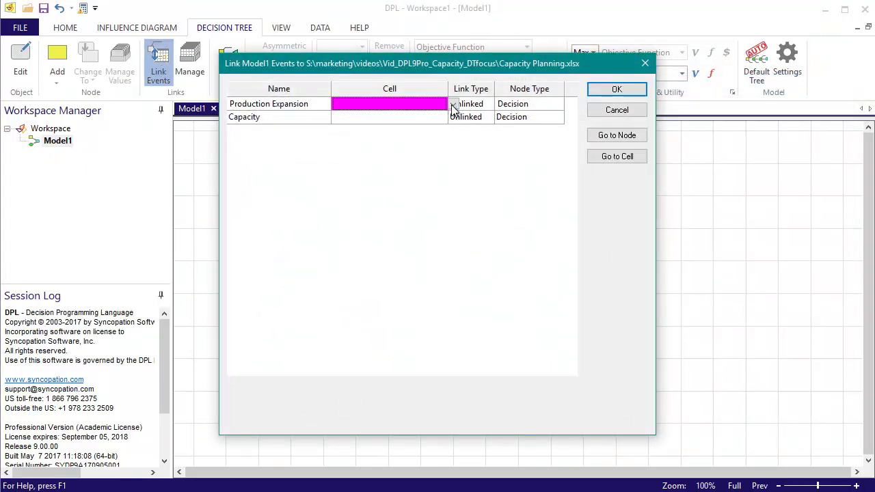
{"action": "left_click", "coordinate": [452, 164]}
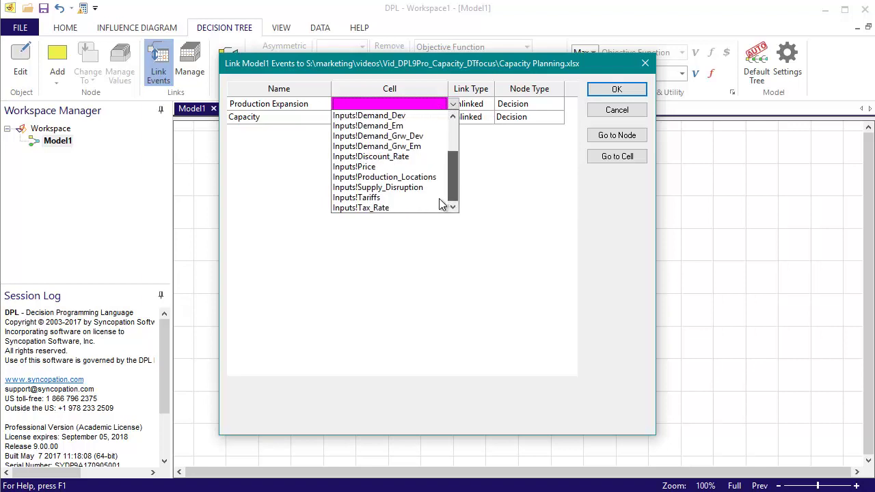
{"action": "left_click", "coordinate": [414, 177]}
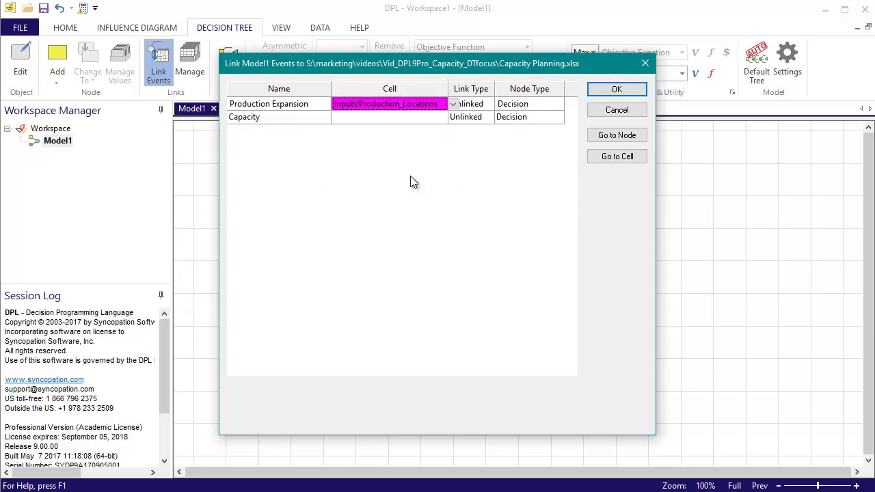
- Link the Capacity decision to the Inputs!Capacity cell and confirm the event links
{"action": "left_click", "coordinate": [422, 118]}
{"action": "left_click", "coordinate": [454, 117]}
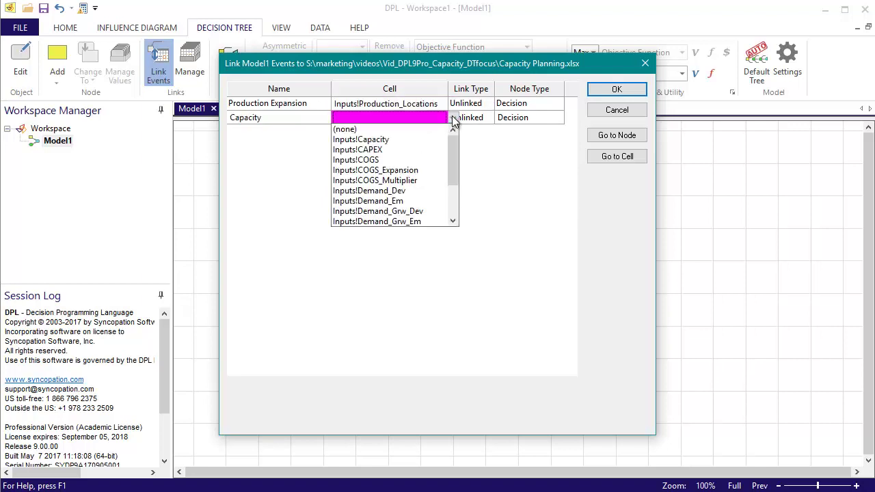
{"action": "left_click", "coordinate": [387, 140]}
{"action": "left_click", "coordinate": [616, 90]}
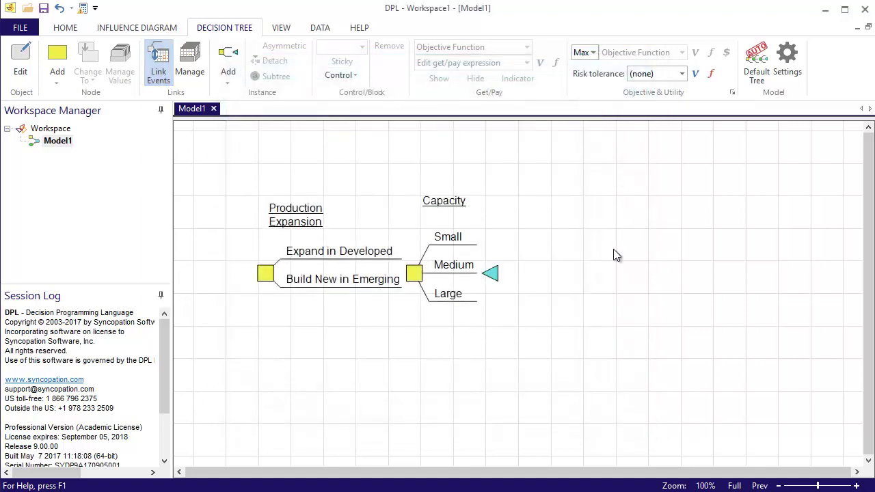
- Set the Small, Medium and Large Capacity branches' get/pay to the Excel NPV metric
{"action": "left_click", "coordinate": [451, 271]}
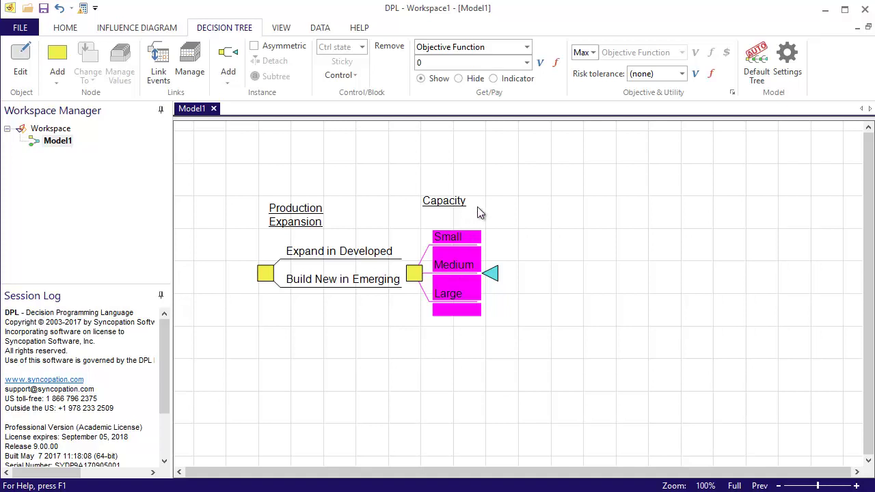
{"action": "left_click", "coordinate": [527, 62]}
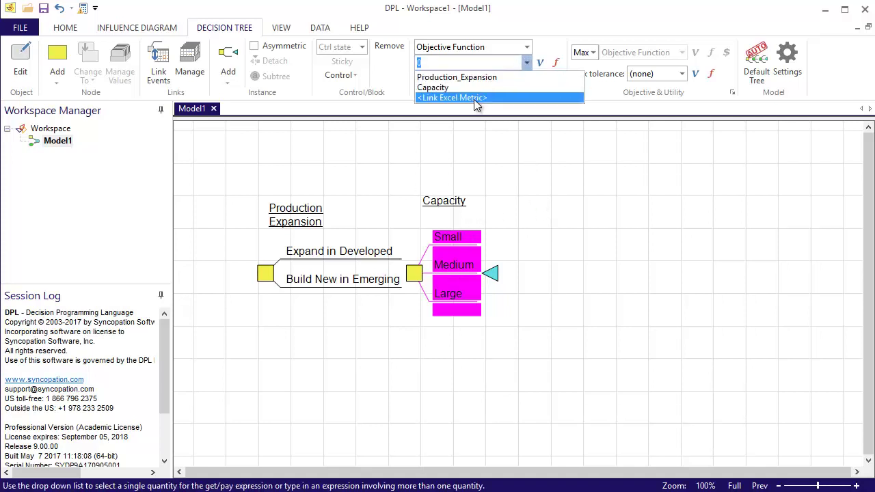
{"action": "left_click", "coordinate": [474, 98]}
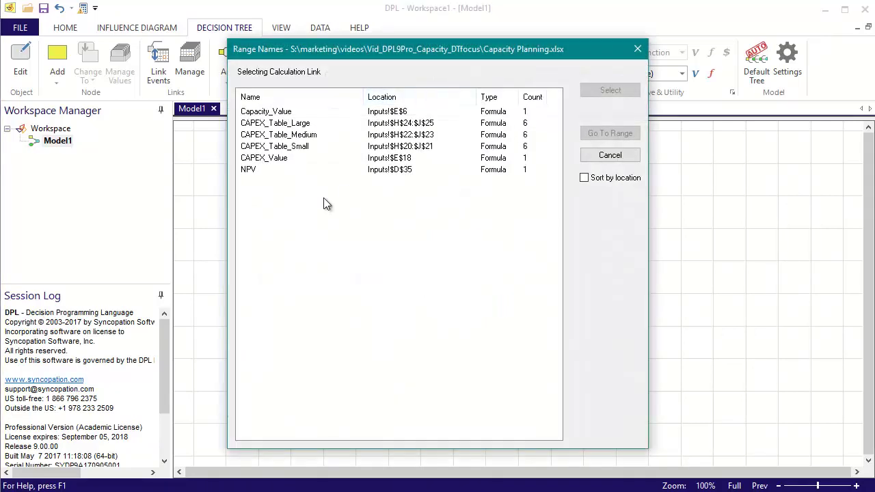
{"action": "double_click", "coordinate": [250, 170]}
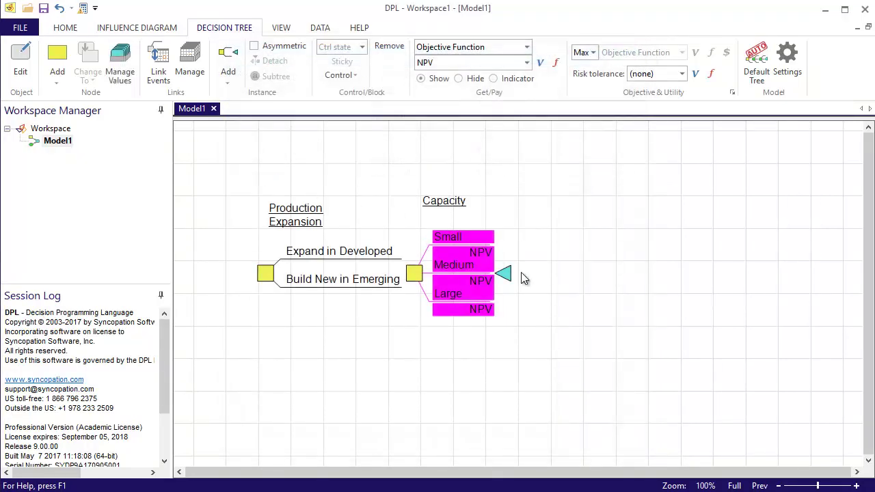
{"action": "left_click", "coordinate": [582, 343]}
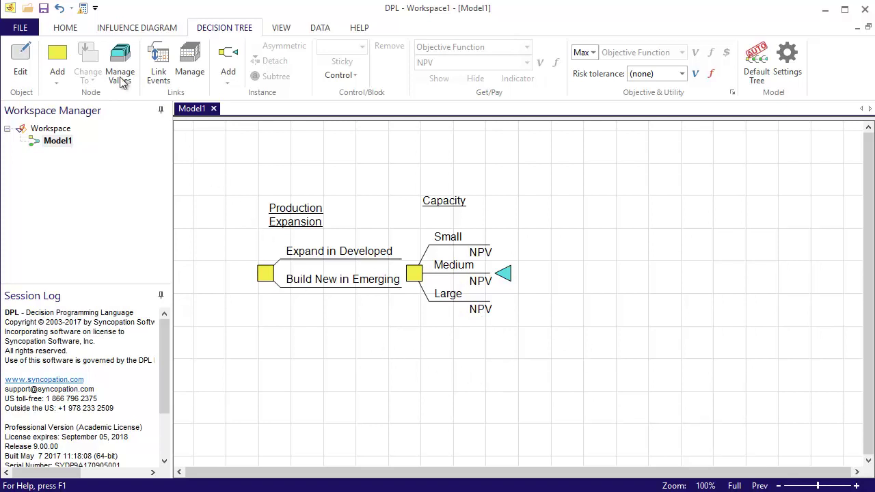
- Run the decision analysis with the Risk Profile output turned off
{"action": "left_click", "coordinate": [65, 27]}
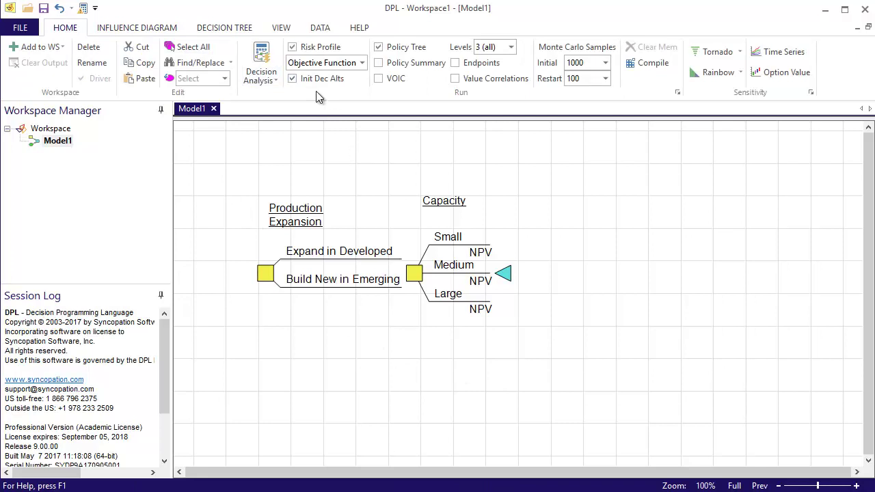
{"action": "left_click", "coordinate": [292, 47]}
{"action": "left_click", "coordinate": [262, 53]}
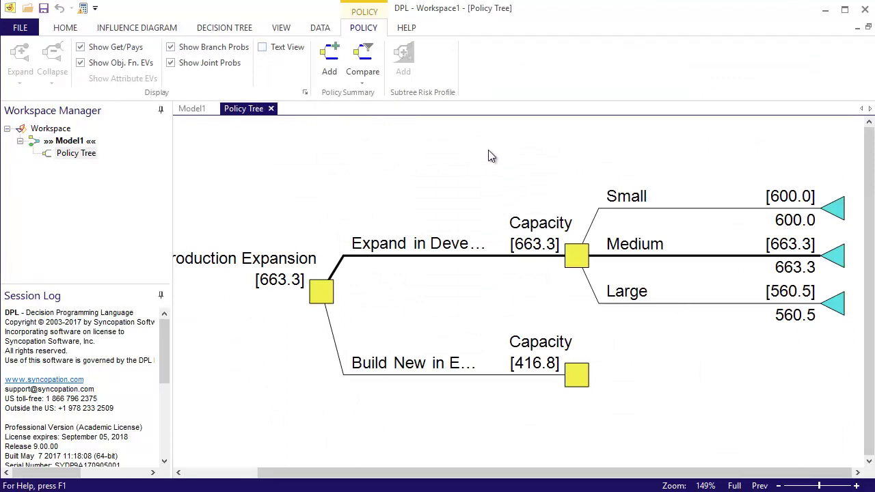
- Zoom the policy tree to full view and expand the Build New capacity node
{"action": "right_click", "coordinate": [491, 156]}
{"action": "left_click", "coordinate": [495, 158]}
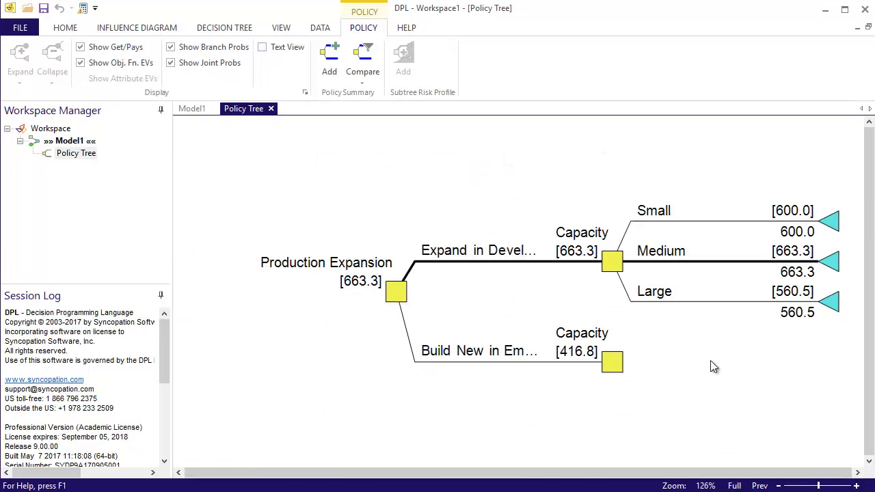
{"action": "left_click", "coordinate": [613, 366]}
{"action": "double_click", "coordinate": [614, 366]}
{"action": "left_click", "coordinate": [484, 391]}
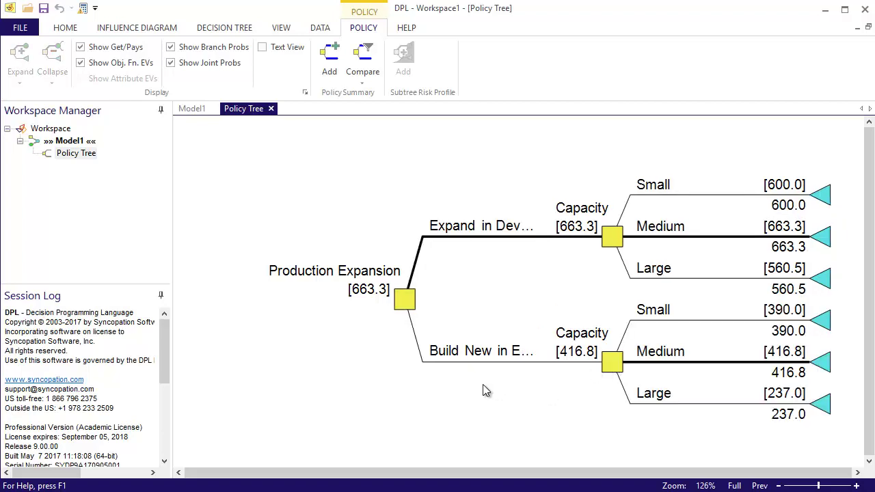
- In the Excel workbook, set the Capacity input cell D6 to 2
{"action": "key", "text": "alt+h"}
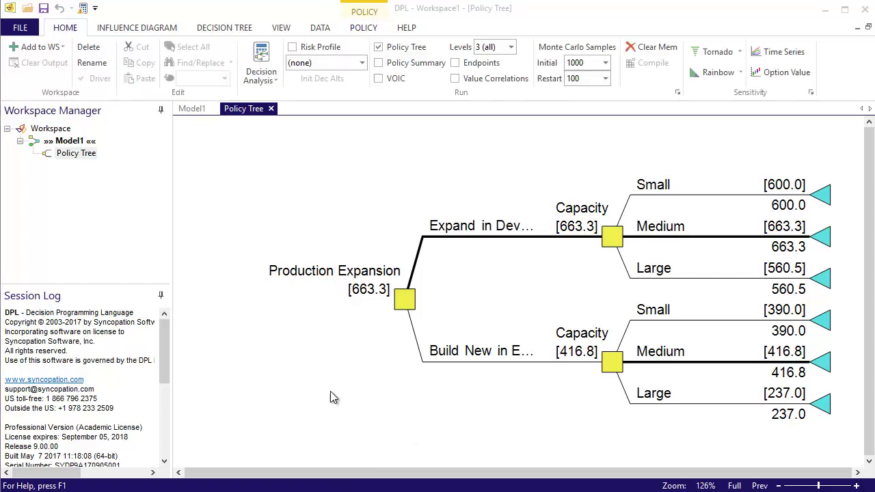
{"action": "key", "text": "alt+Tab"}
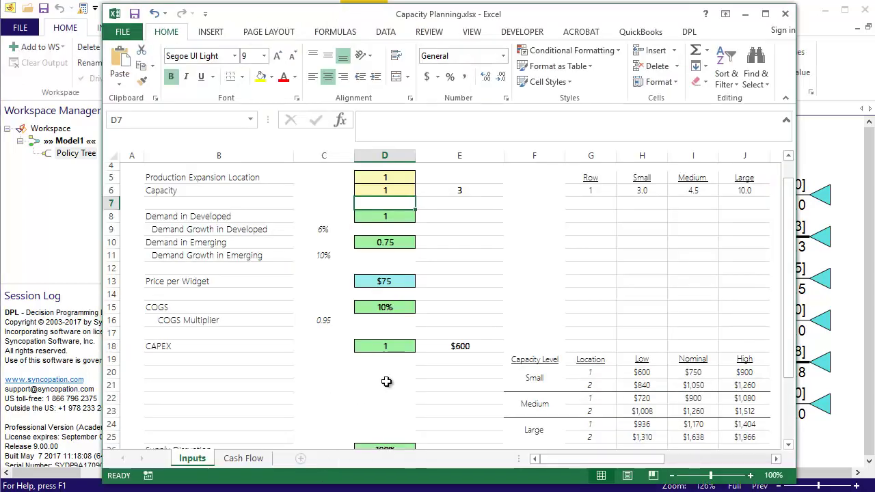
{"action": "left_click", "coordinate": [400, 177]}
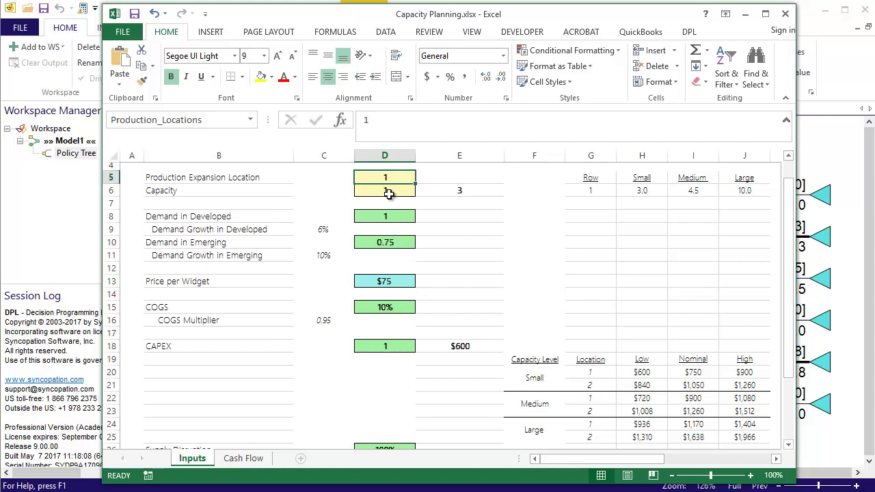
{"action": "left_click", "coordinate": [390, 190]}
{"action": "type", "text": "2"}
{"action": "key", "text": "Return"}
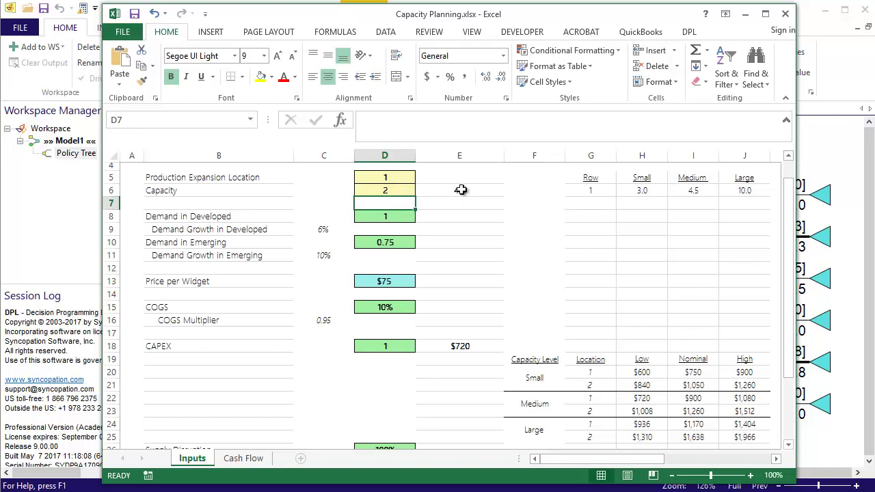
- Check the NPV of $663.3 in cell D35, then return to DPL's policy tree
{"action": "scroll", "coordinate": [456, 270], "scroll_direction": "down", "scroll_amount": 2}
{"action": "scroll", "coordinate": [457, 267], "scroll_direction": "down", "scroll_amount": 2}
{"action": "left_click", "coordinate": [404, 411]}
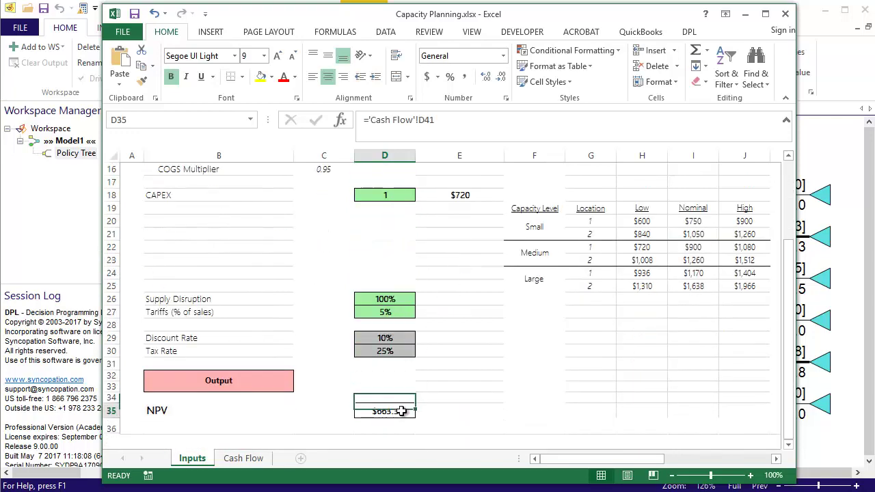
{"action": "left_click", "coordinate": [745, 13]}
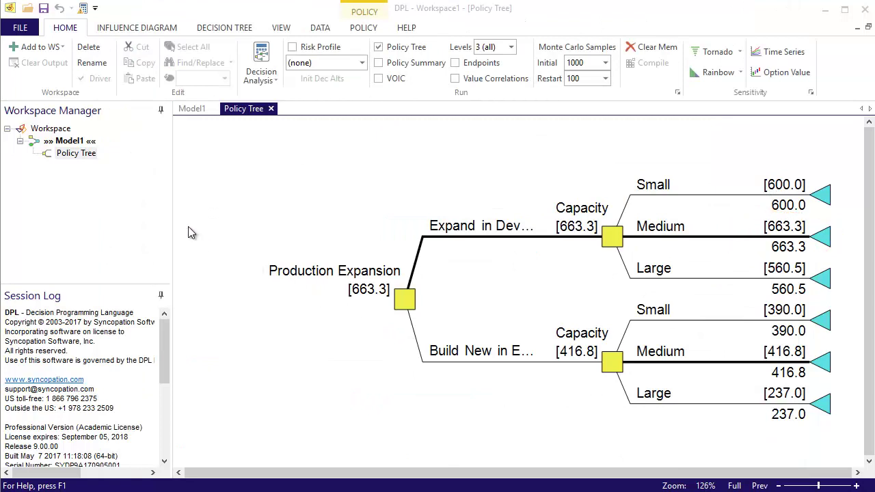
- Return to the Model1 diagram showing Production Expansion feeding Capacity
{"action": "double_click", "coordinate": [78, 141]}
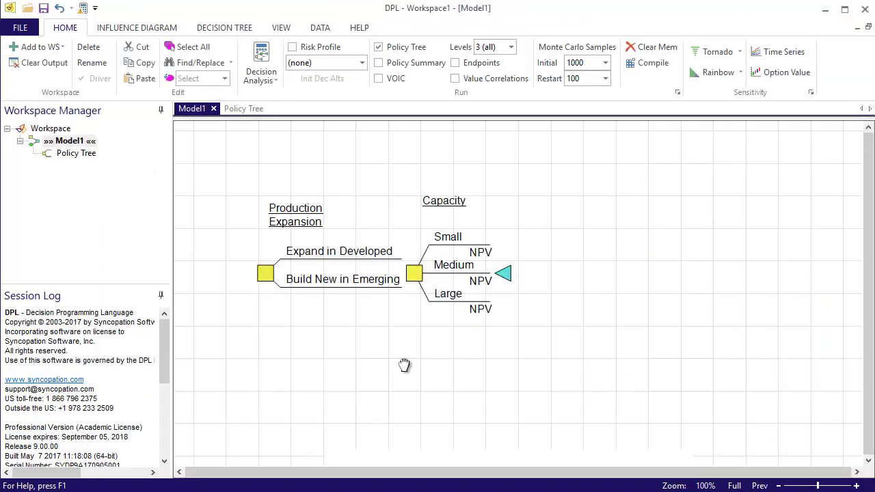